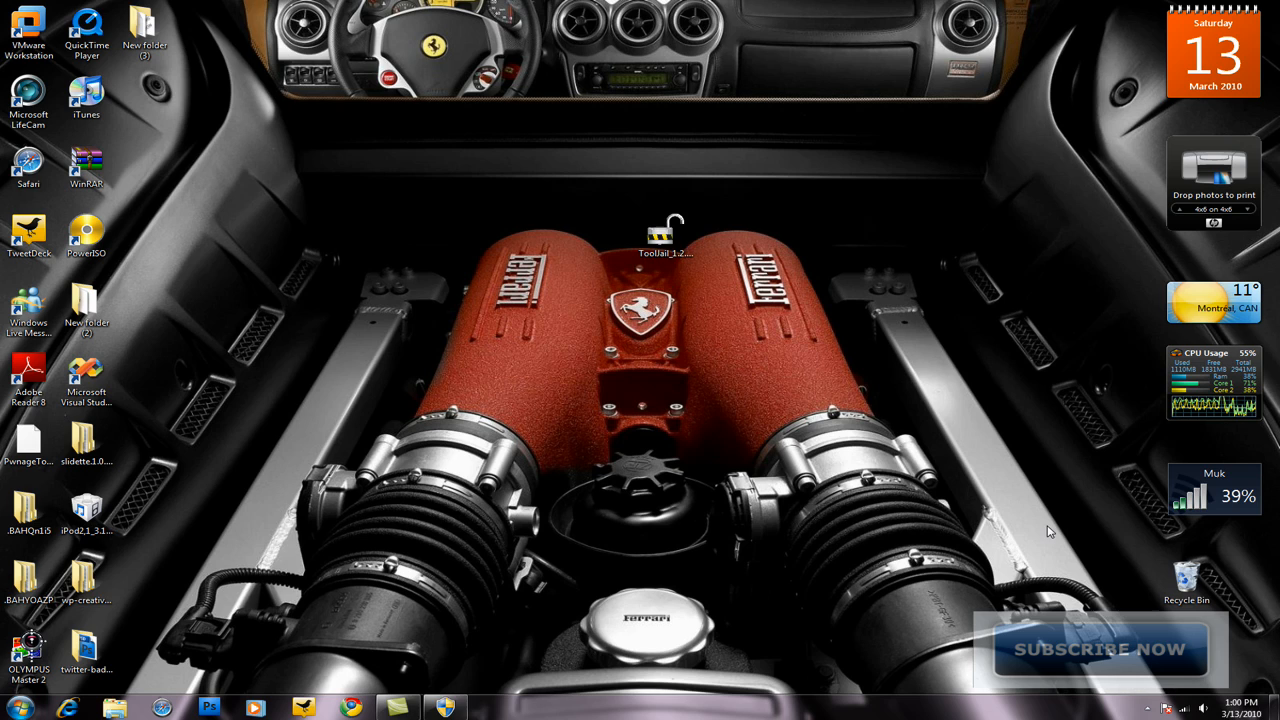
- Select the ToolJail_1.2.1 program file on the desktop
{"action": "left_click", "coordinate": [678, 262]}
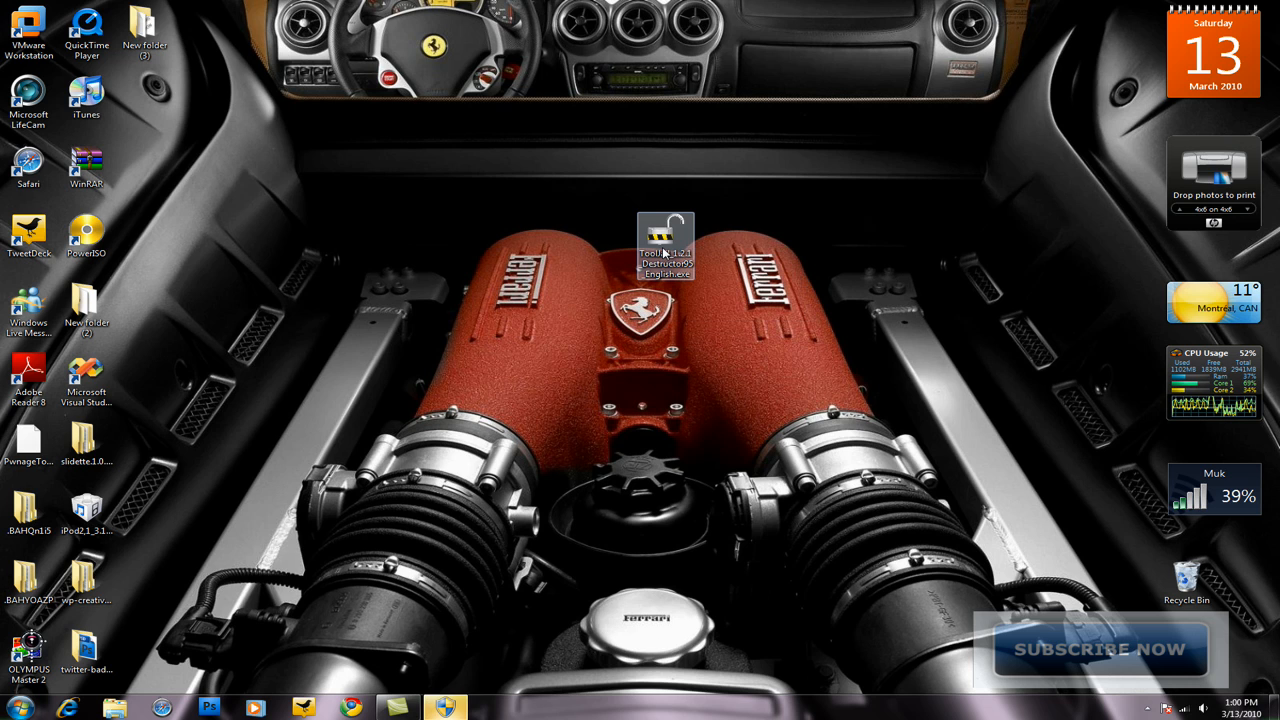
- Launch ToolJail, accept the security warning and disclaimer, centre its window and show Home
{"action": "double_click", "coordinate": [663, 253]}
{"action": "left_click", "coordinate": [745, 360]}
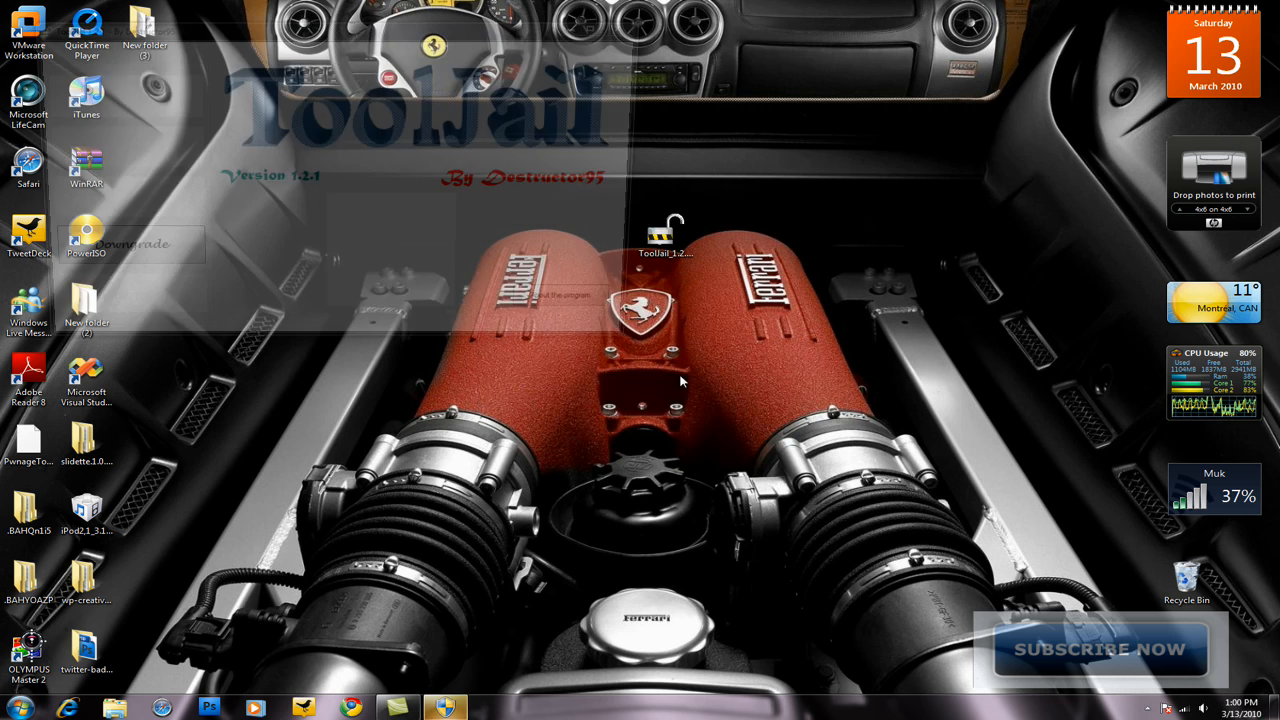
{"action": "left_click", "coordinate": [785, 405]}
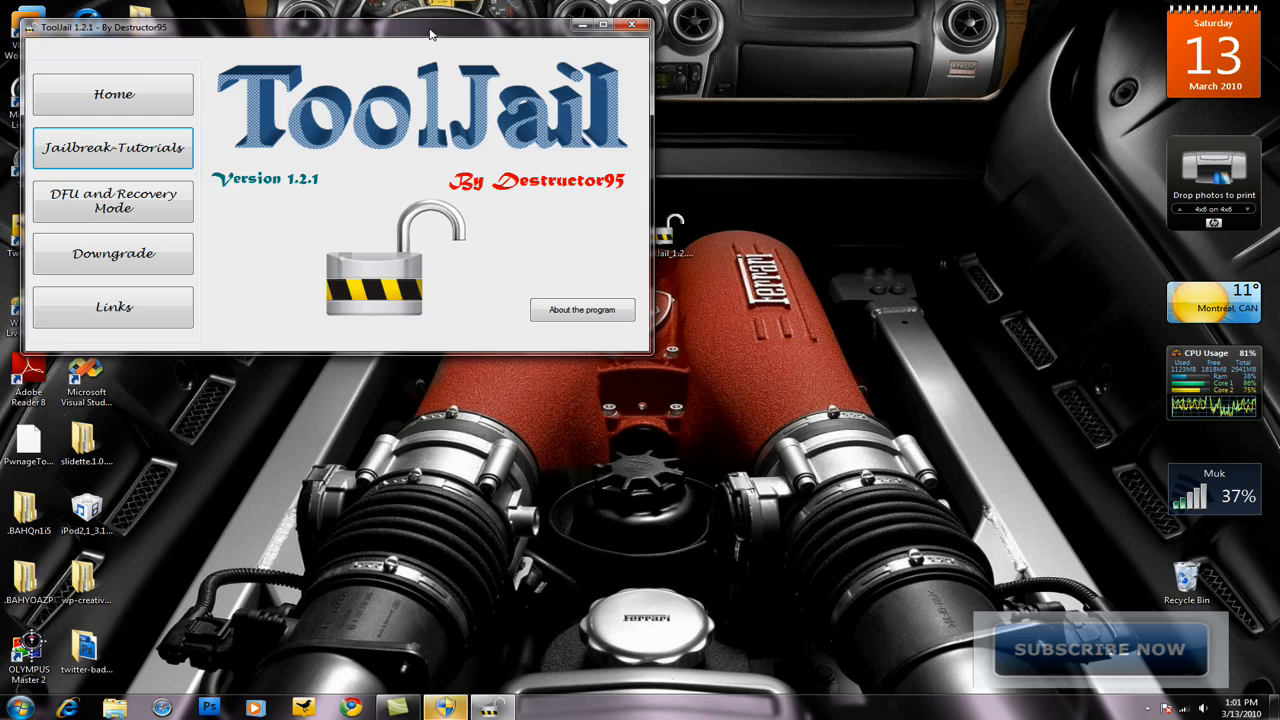
{"action": "left_click_drag", "start_coordinate": [430, 35], "coordinate": [810, 142]}
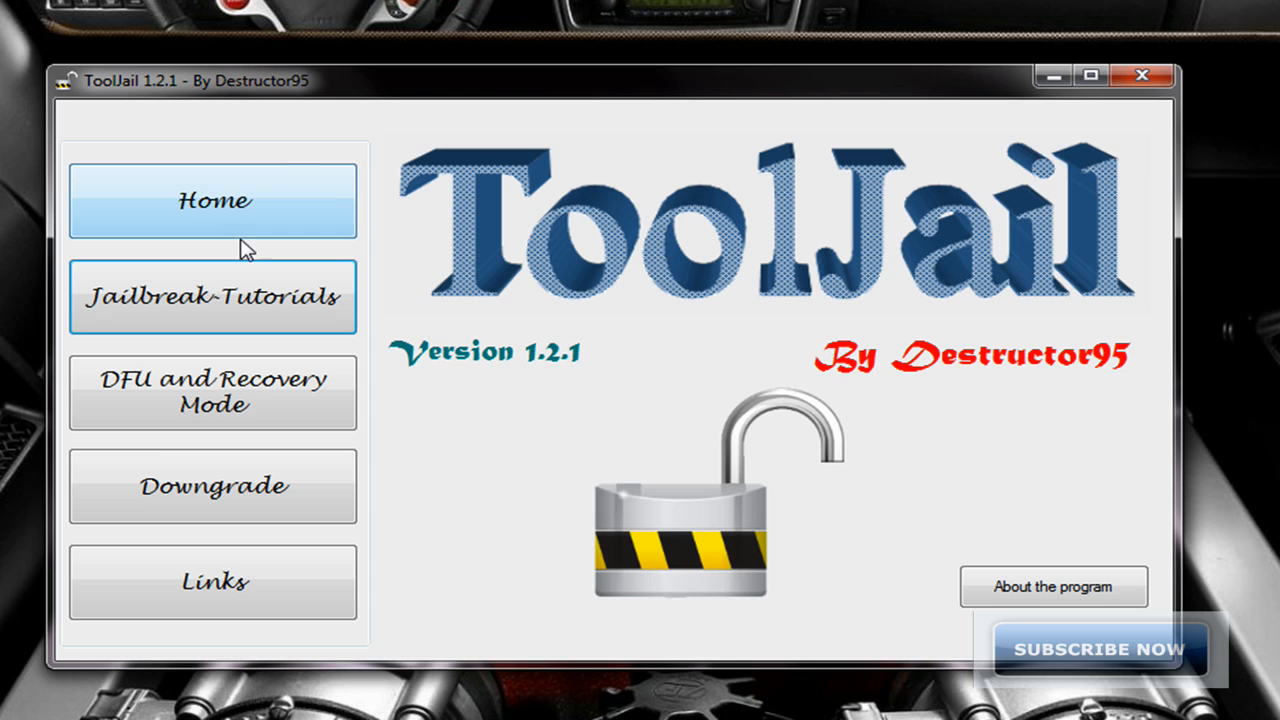
{"action": "left_click", "coordinate": [293, 196]}
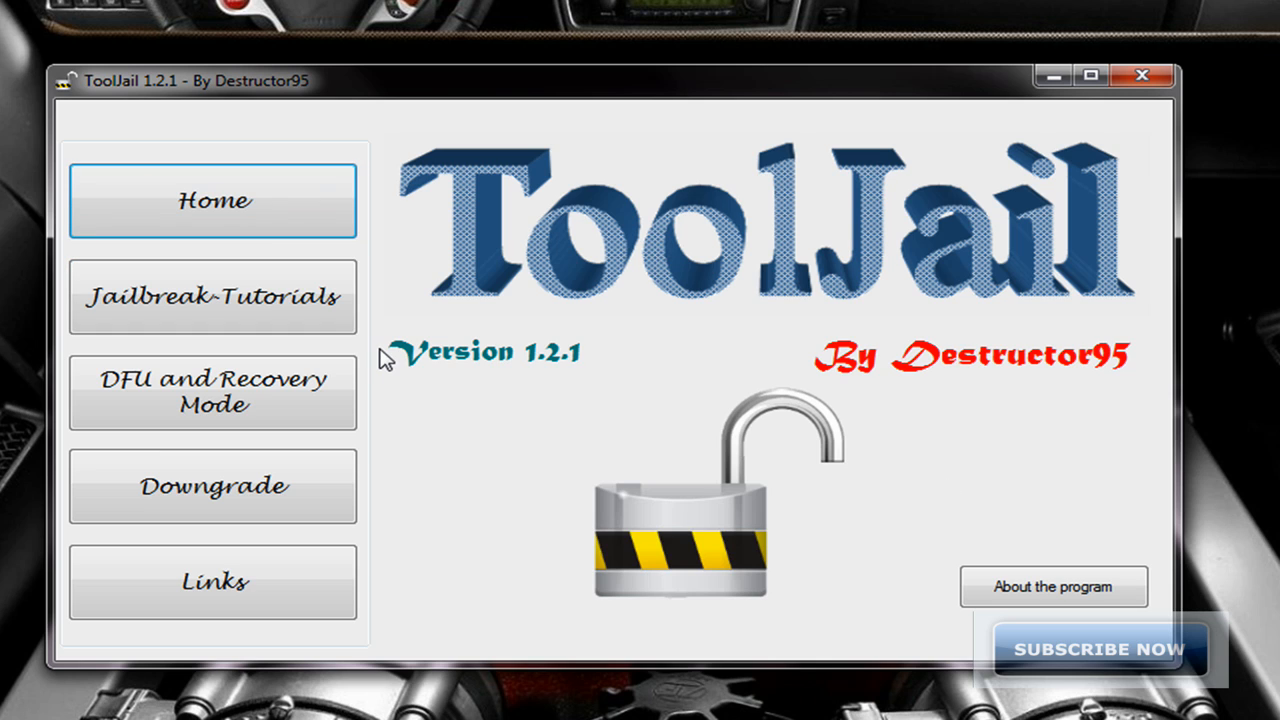
- In the Jailbreak-Tutorials form choose device iPod Touch 2G with firmware 3.1.3
{"action": "left_click", "coordinate": [284, 314]}
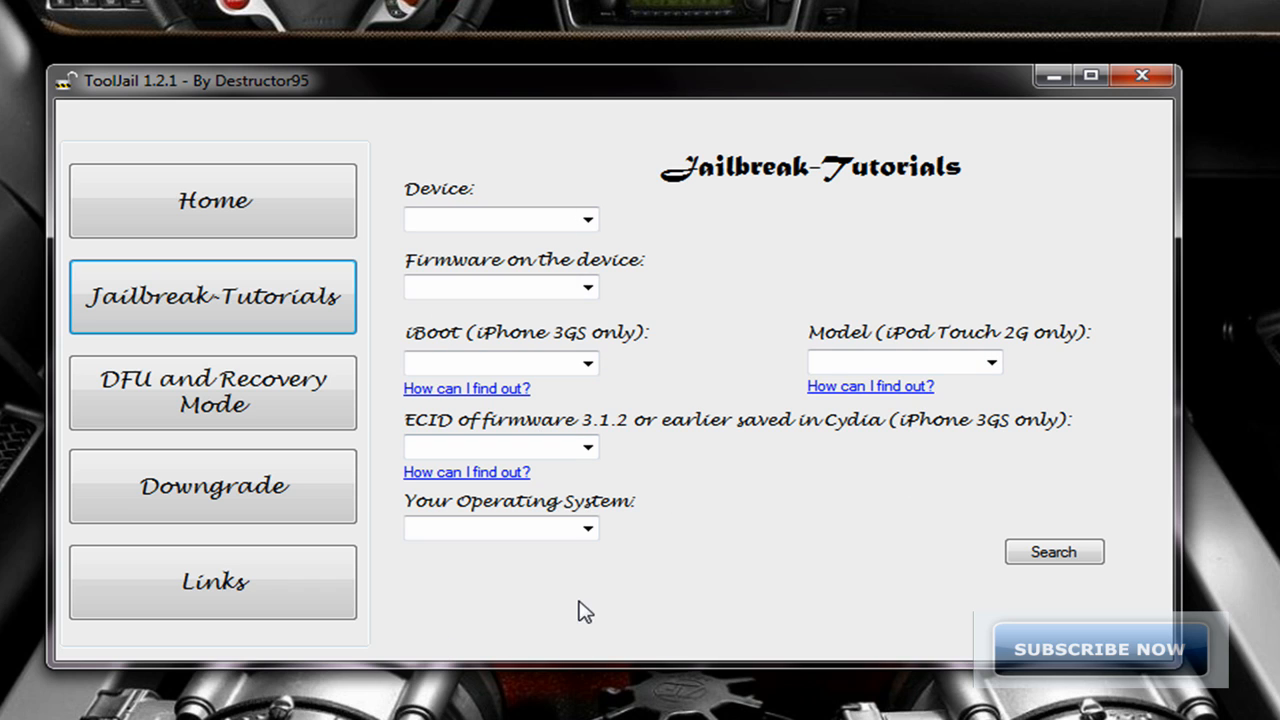
{"action": "left_click", "coordinate": [588, 220]}
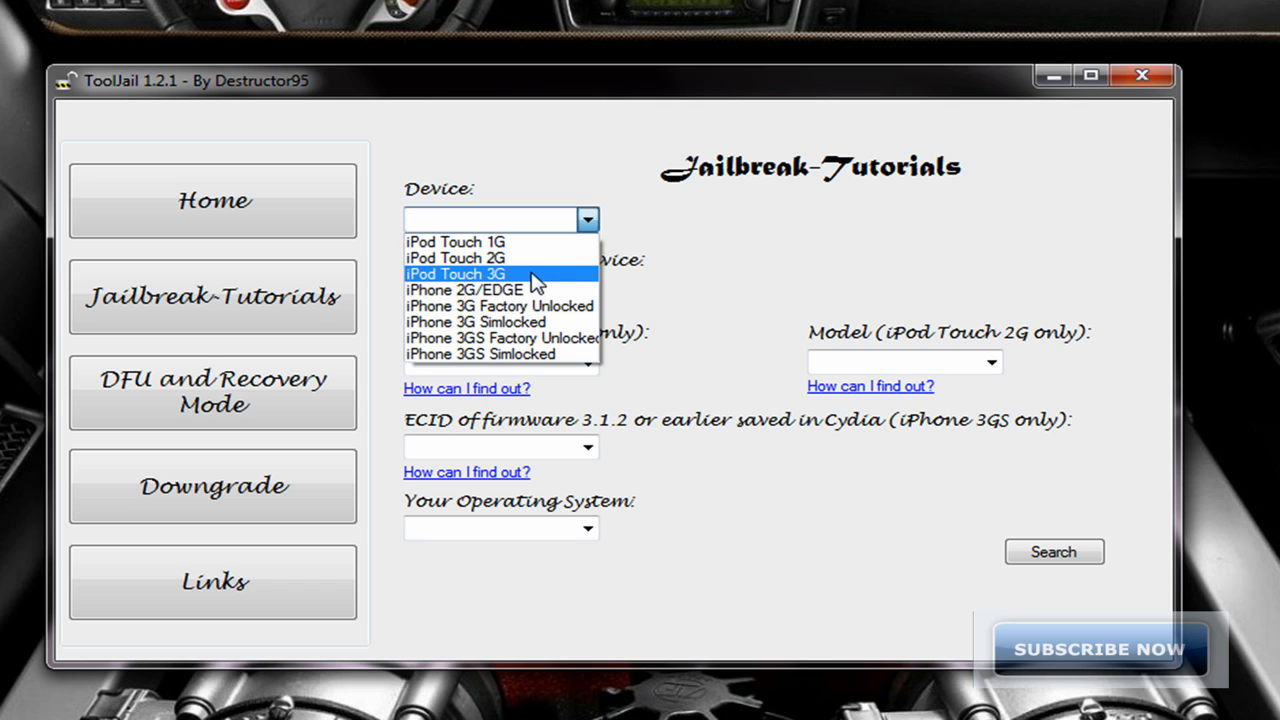
{"action": "left_click", "coordinate": [535, 260]}
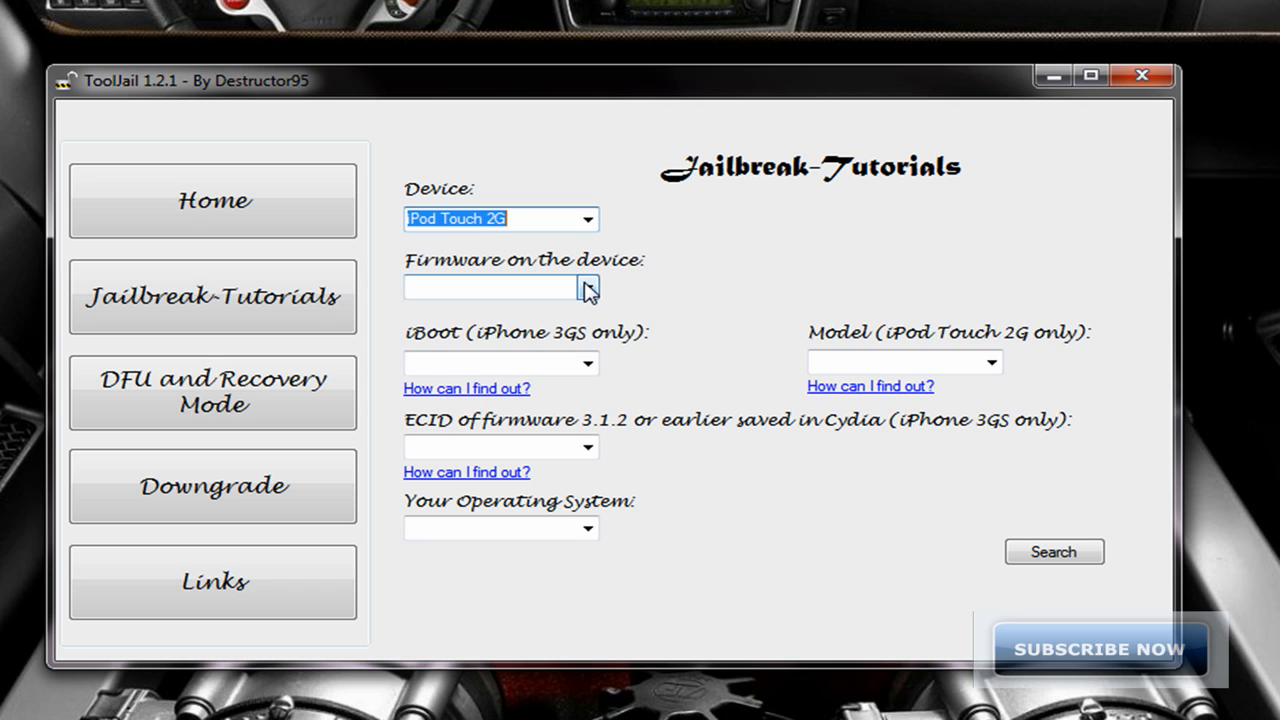
{"action": "left_click", "coordinate": [588, 290]}
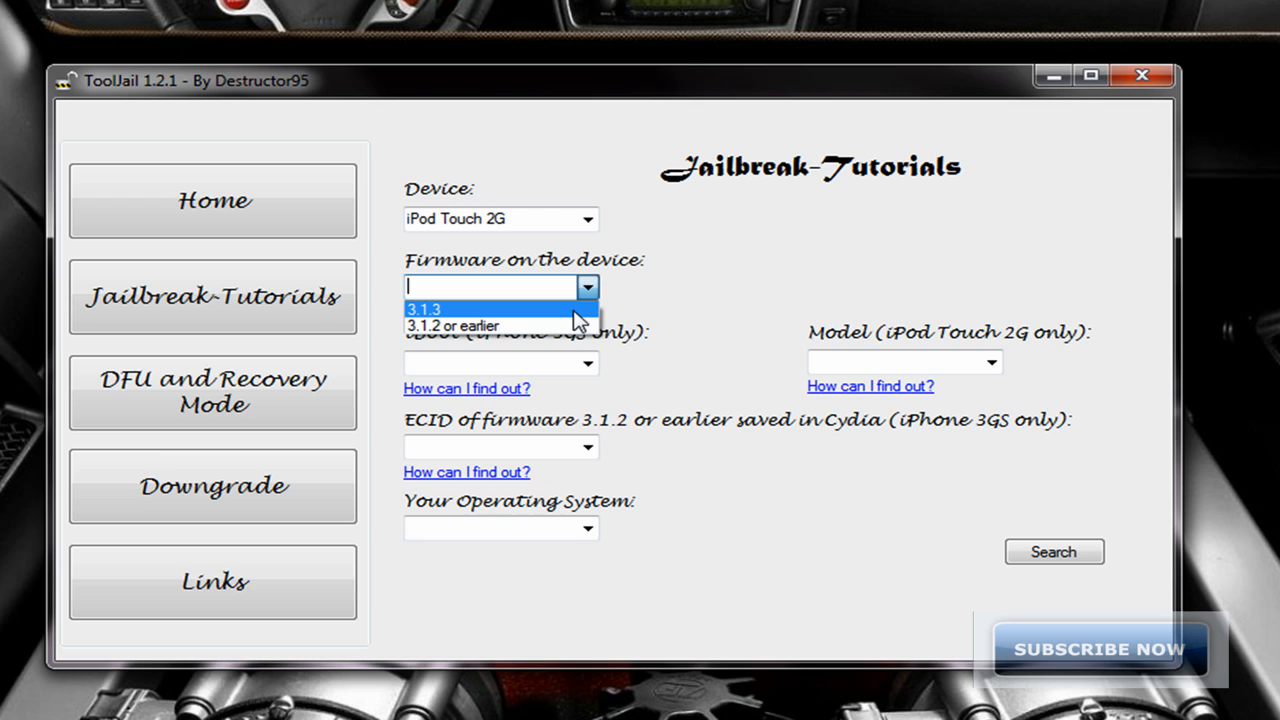
{"action": "left_click", "coordinate": [578, 312]}
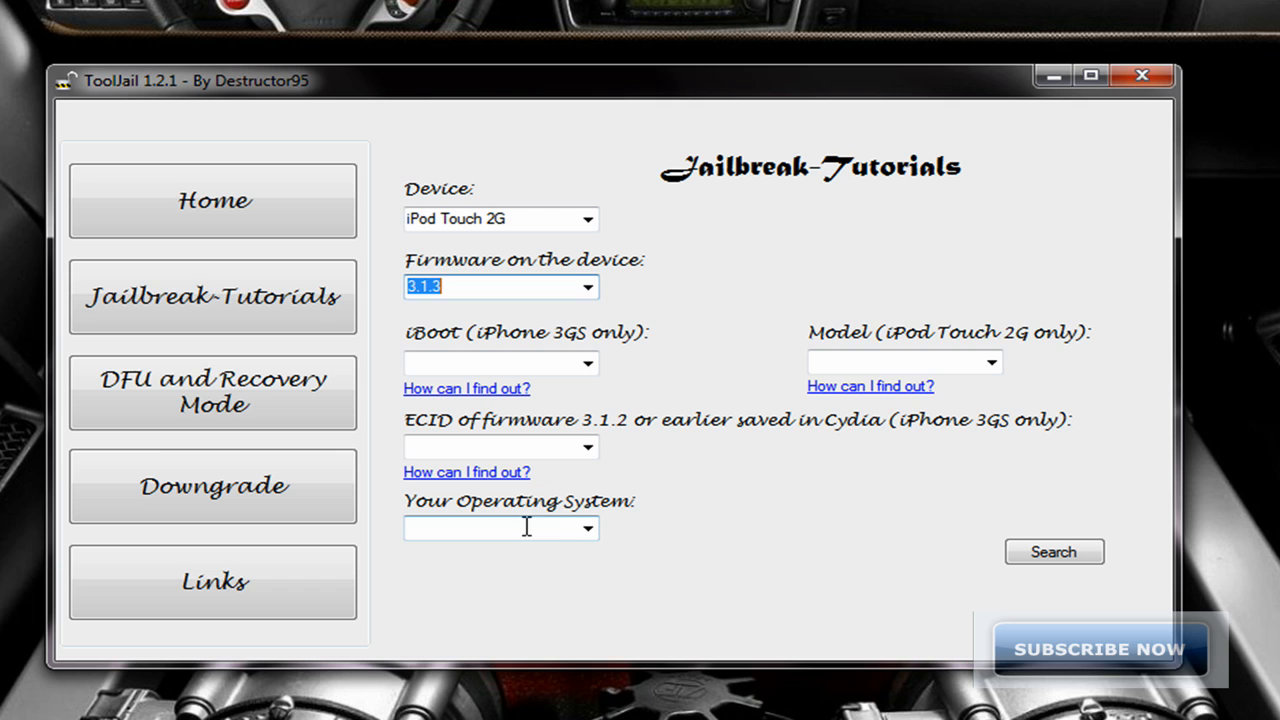
- Set the operating system to Windows and the iPod Touch 2G model to MB
{"action": "left_click", "coordinate": [588, 528]}
{"action": "left_click", "coordinate": [584, 549]}
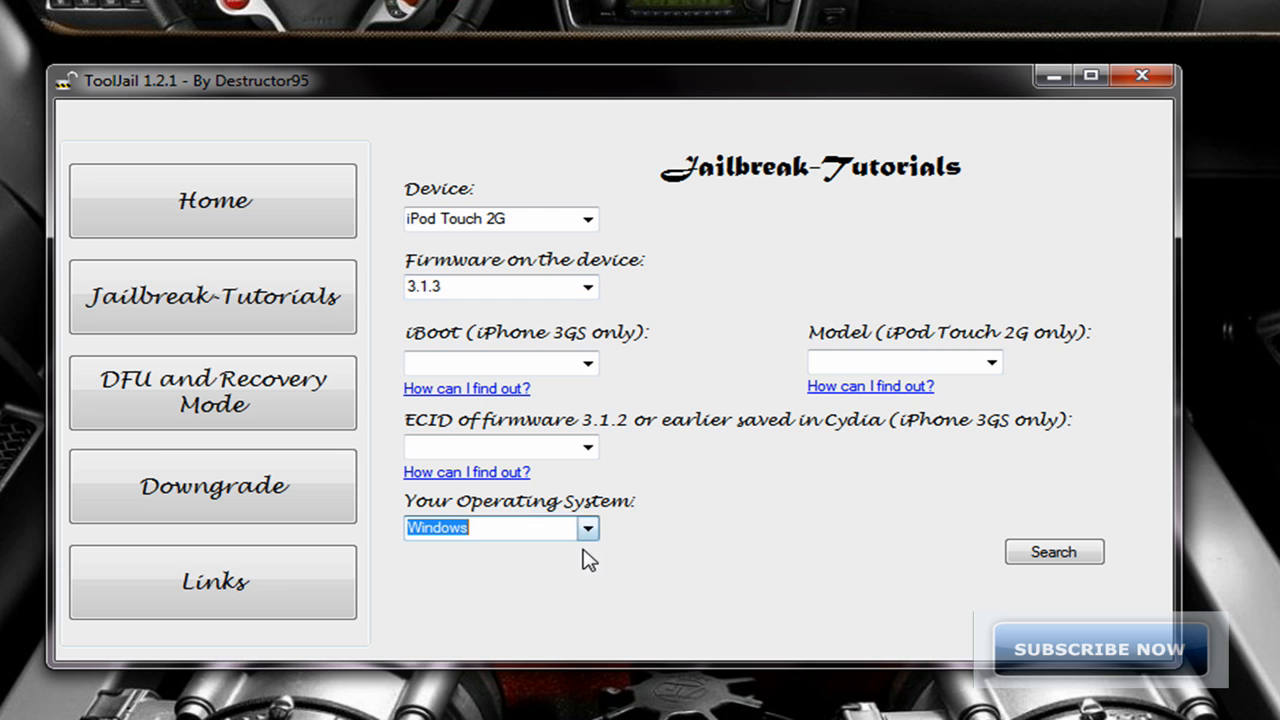
{"action": "left_click", "coordinate": [991, 364]}
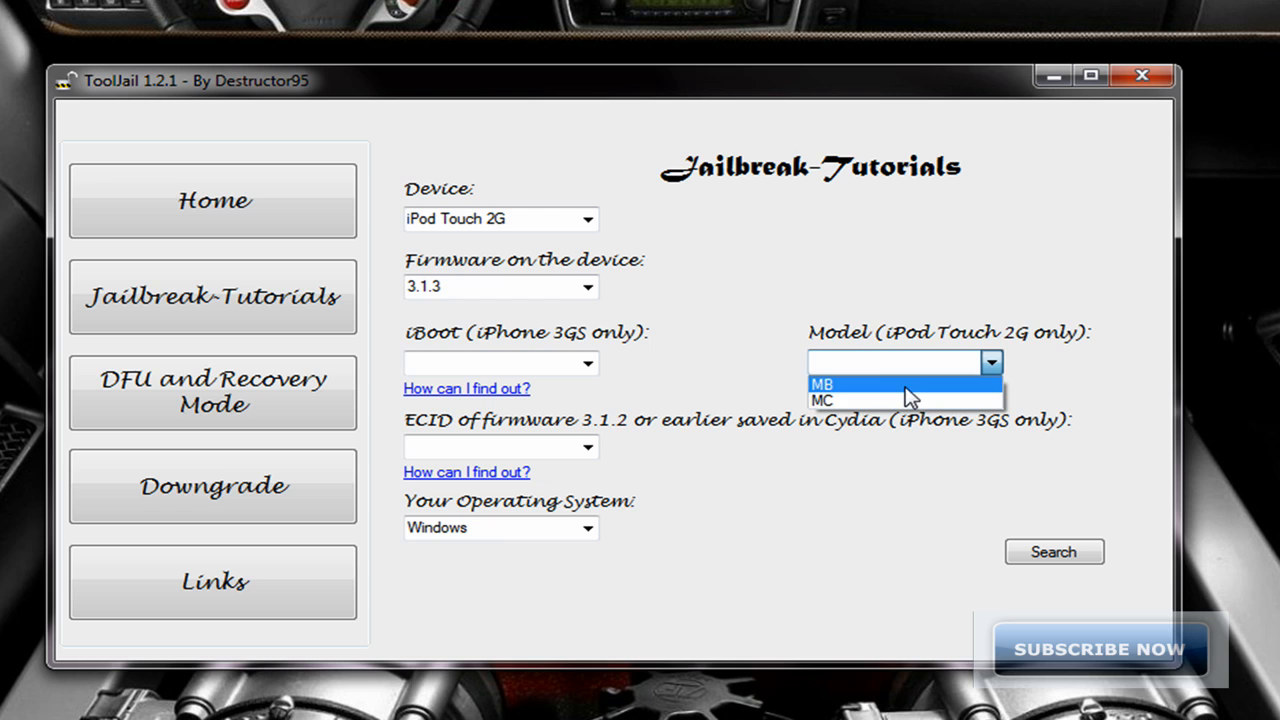
{"action": "left_click", "coordinate": [908, 386]}
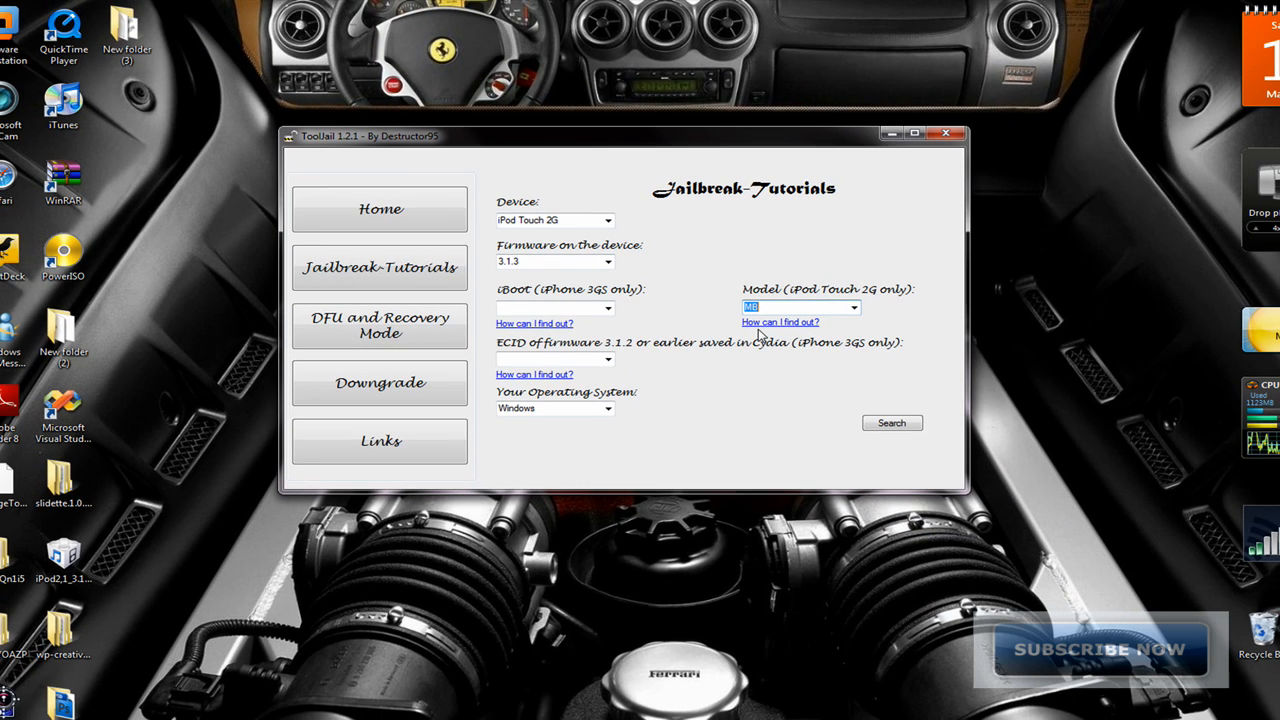
- View the iPod Touch 2G model help window, move it aside and close it
{"action": "left_click", "coordinate": [765, 324]}
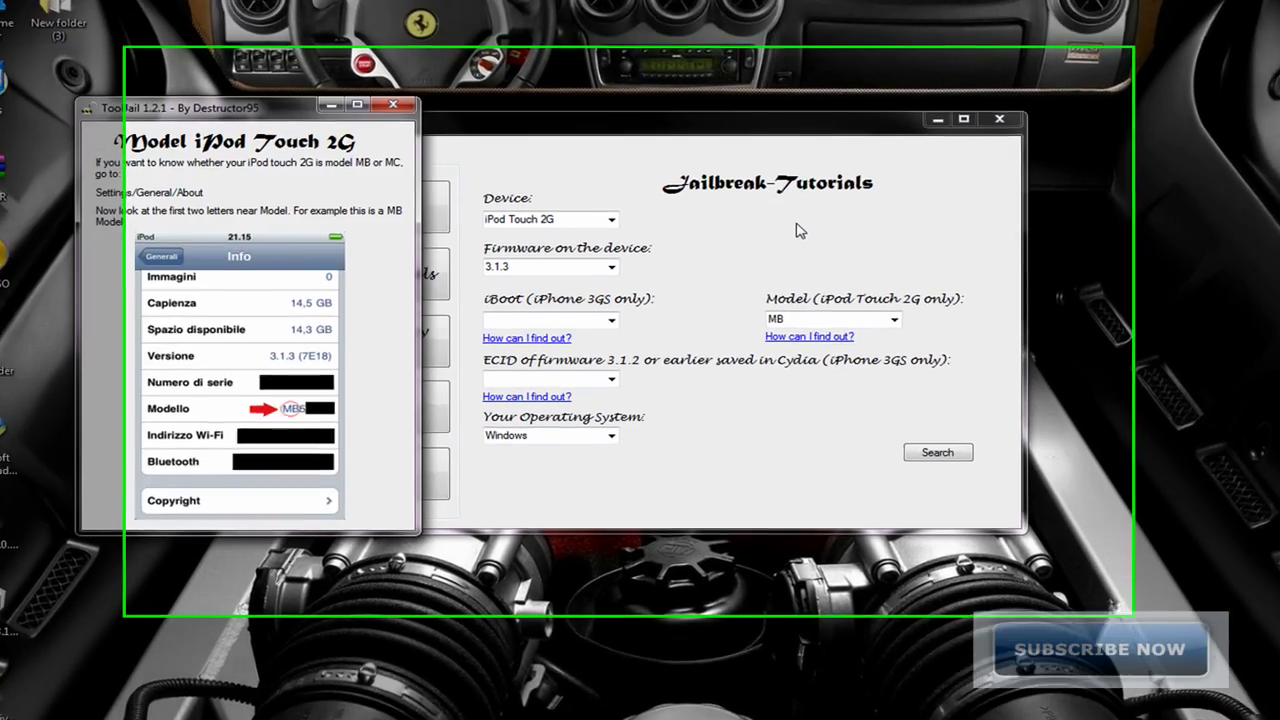
{"action": "mouse_move", "coordinate": [134, 22]}
{"action": "left_mouse_down"}
{"action": "mouse_move", "coordinate": [805, 175]}
{"action": "mouse_move", "coordinate": [728, 175]}
{"action": "left_mouse_up"}
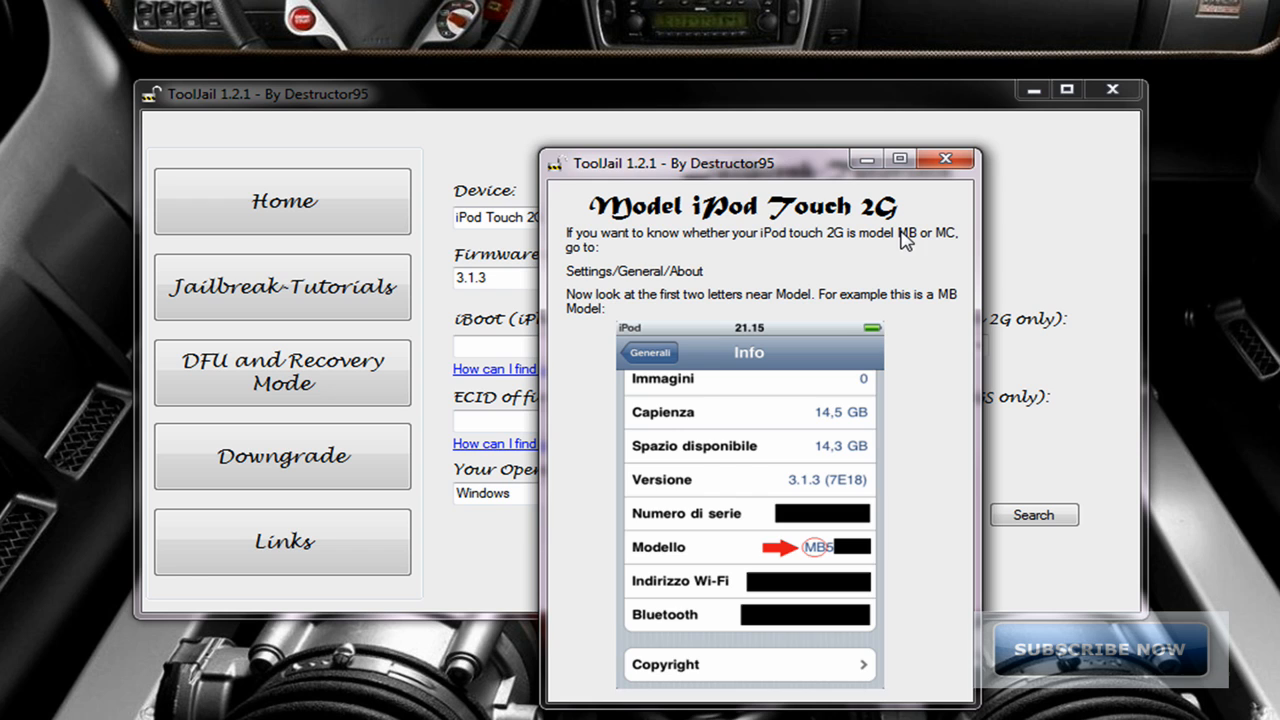
{"action": "left_click", "coordinate": [945, 159]}
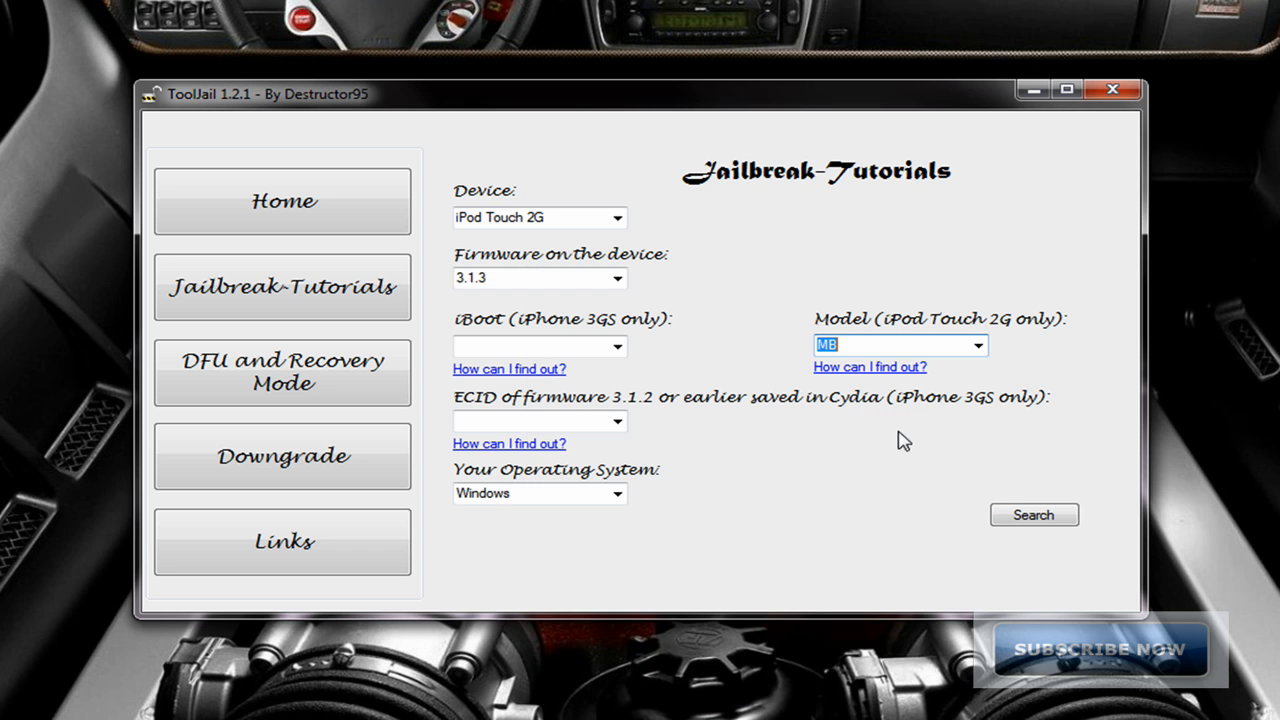
- Confirm 'You can do the jailbreak' and start the iPod Touch 2G tutorial, moved aside
{"action": "left_click", "coordinate": [1052, 527]}
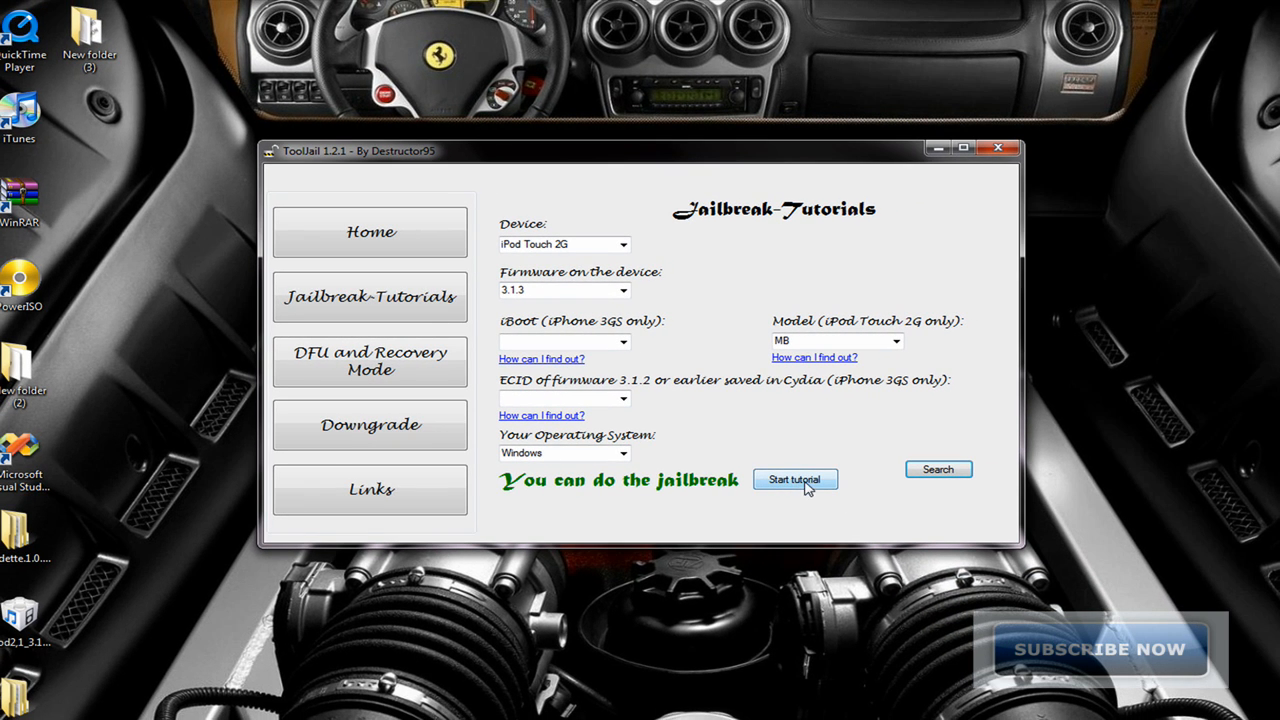
{"action": "left_click", "coordinate": [803, 490]}
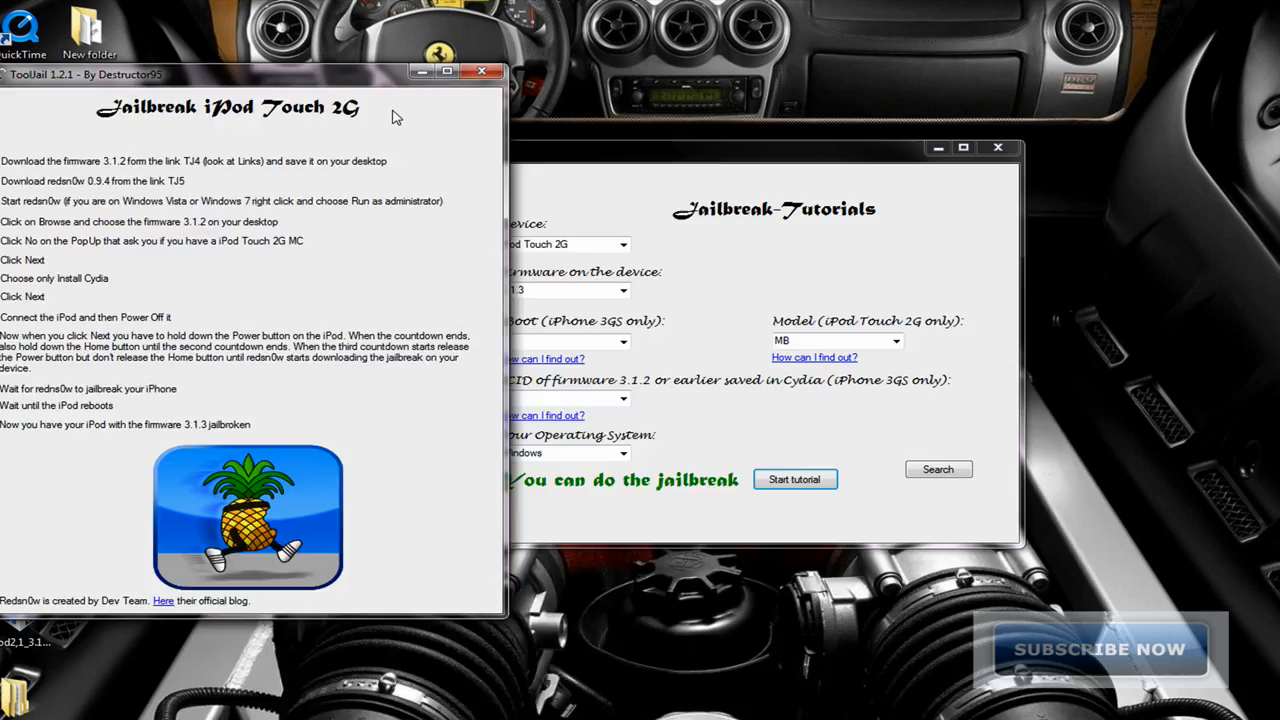
{"action": "mouse_move", "coordinate": [339, 52]}
{"action": "left_mouse_down"}
{"action": "mouse_move", "coordinate": [922, 208]}
{"action": "mouse_move", "coordinate": [922, 183]}
{"action": "left_mouse_up"}
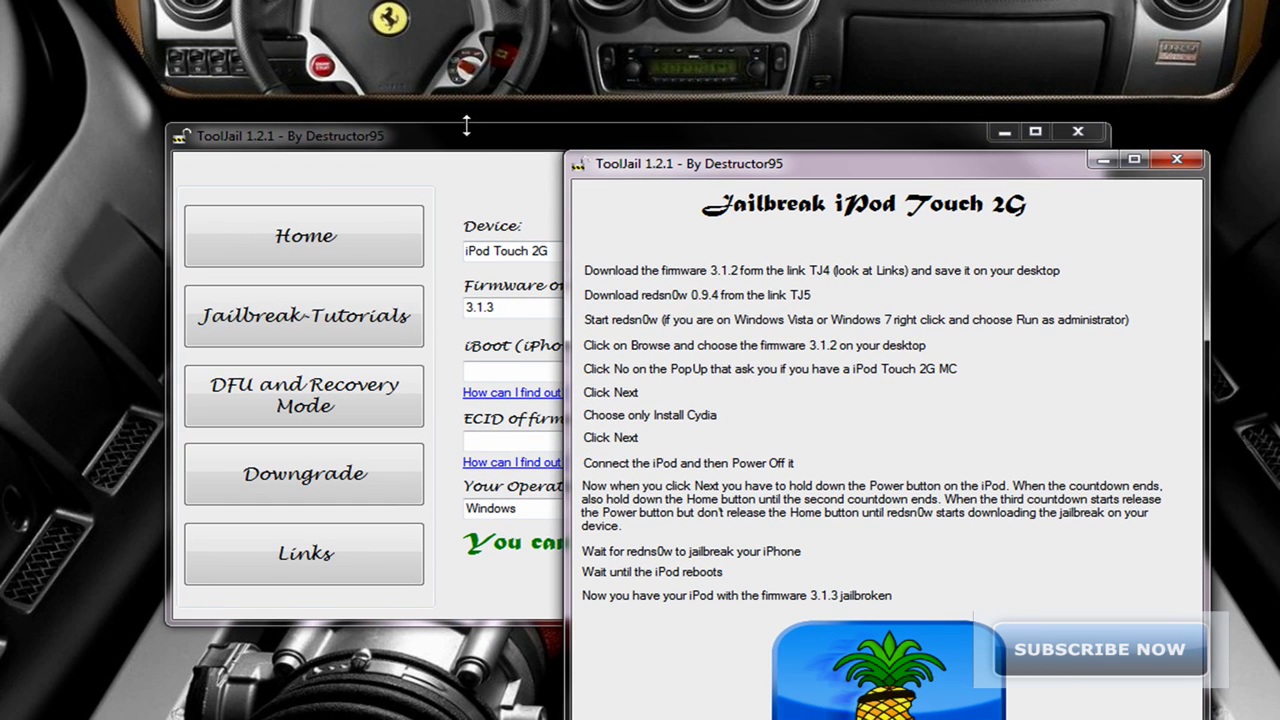
- From the Links page open the Firmware 3.1.2 iPod Touch 2G download, then close the browser
{"action": "left_click", "coordinate": [463, 157]}
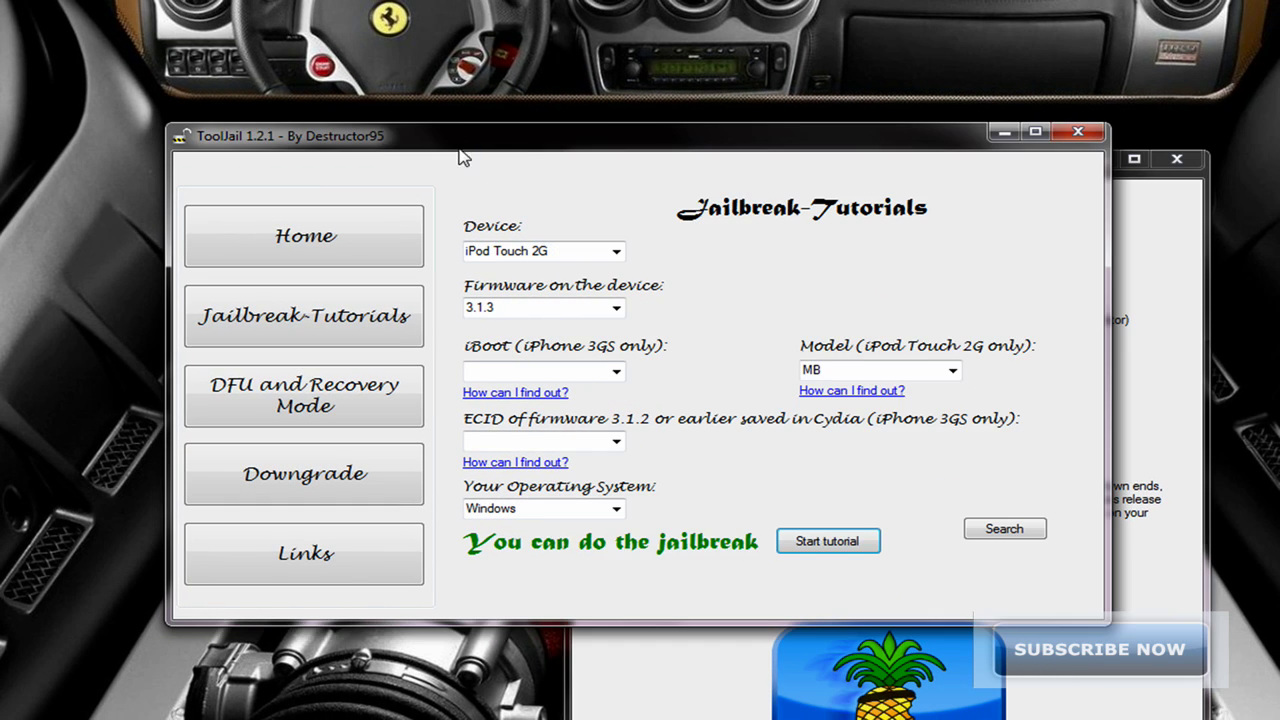
{"action": "left_click", "coordinate": [325, 572]}
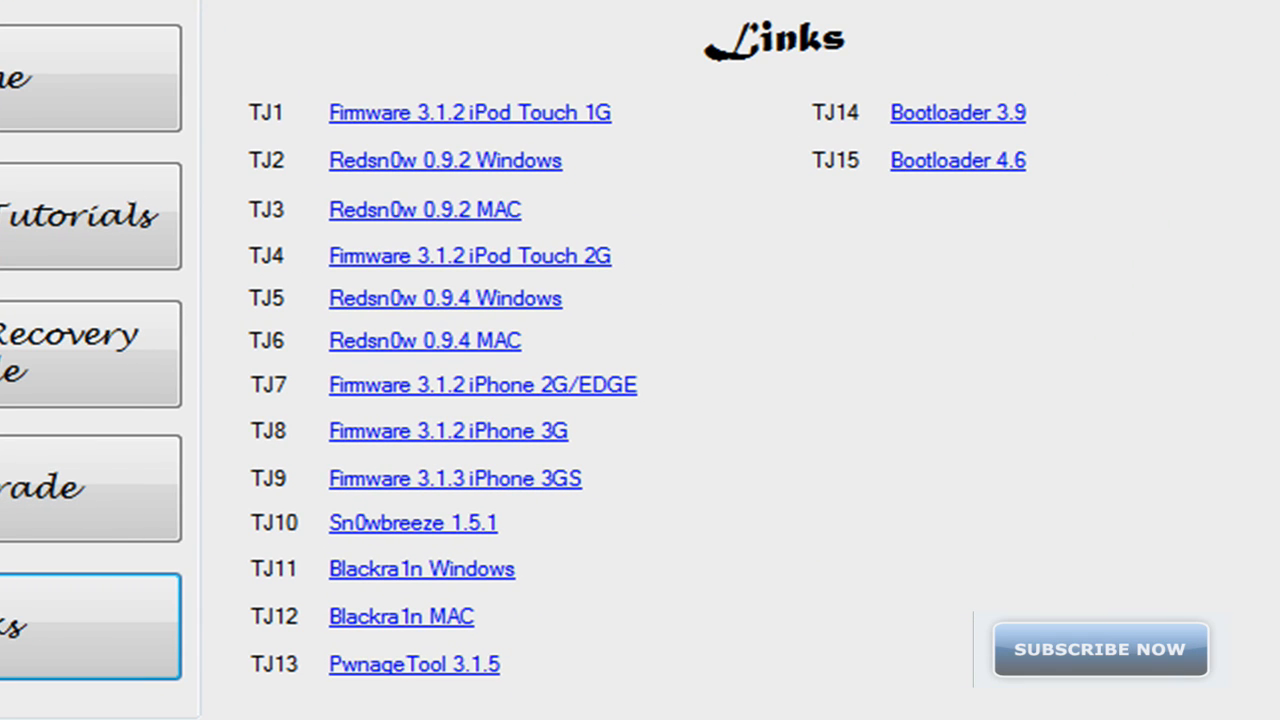
{"action": "left_click", "coordinate": [408, 268]}
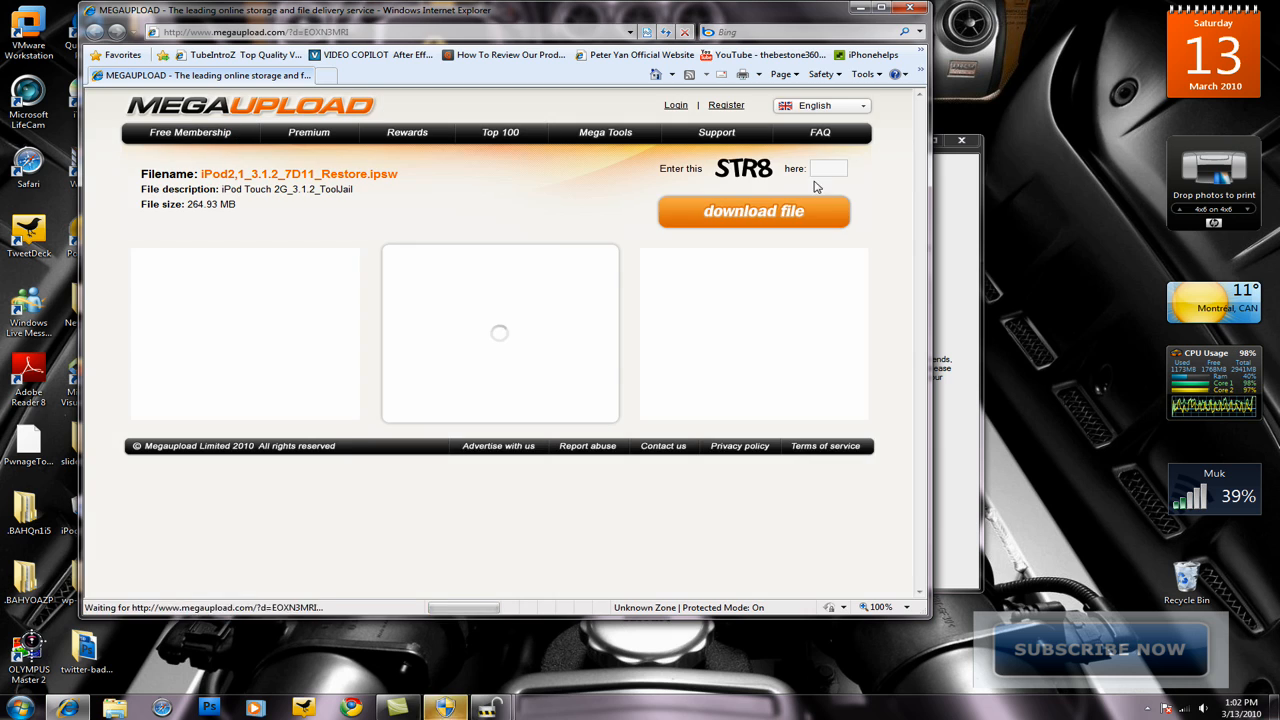
{"action": "left_click", "coordinate": [910, 9]}
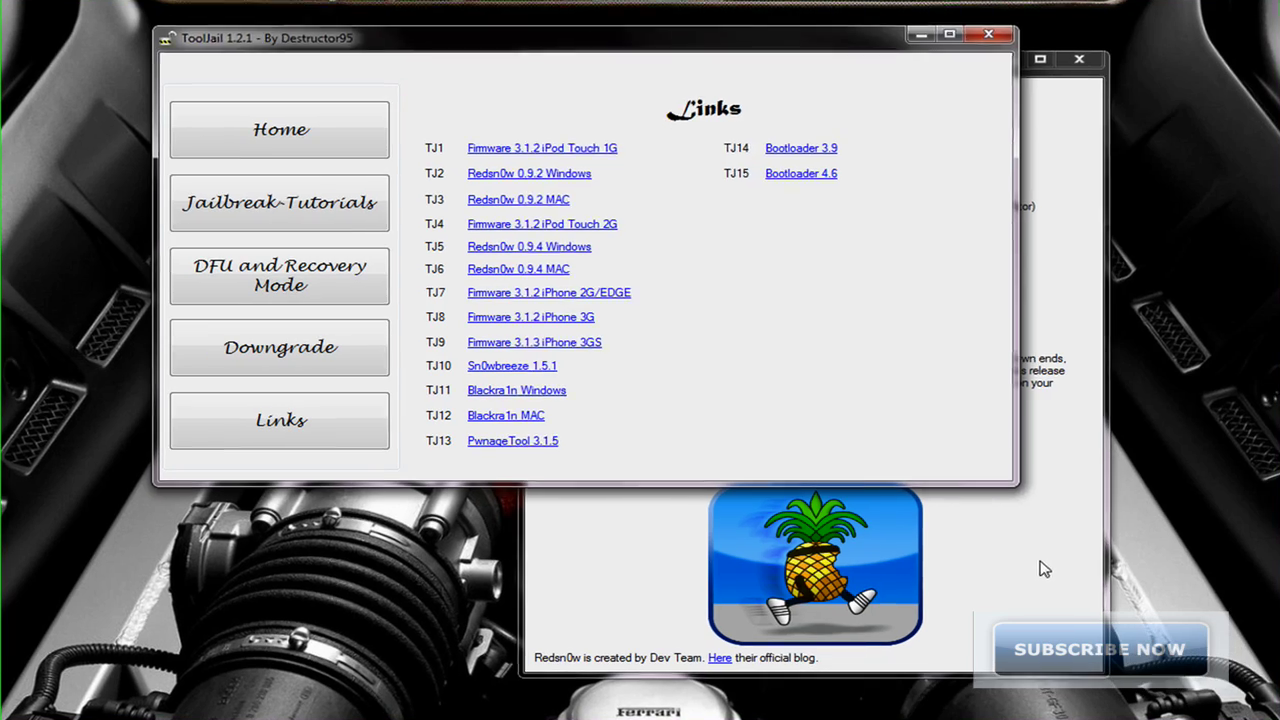
- Close the Jailbreak iPod Touch 2G tutorial window
{"action": "left_click", "coordinate": [1063, 97]}
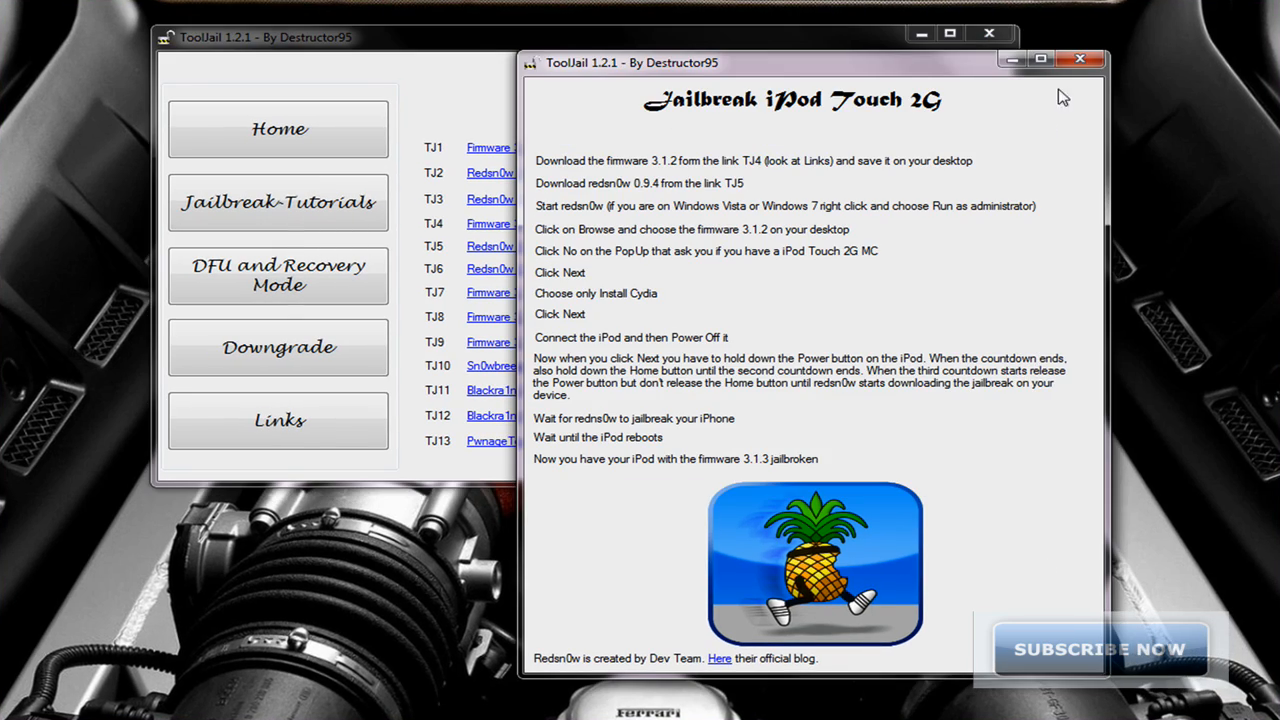
{"action": "left_click", "coordinate": [1086, 66]}
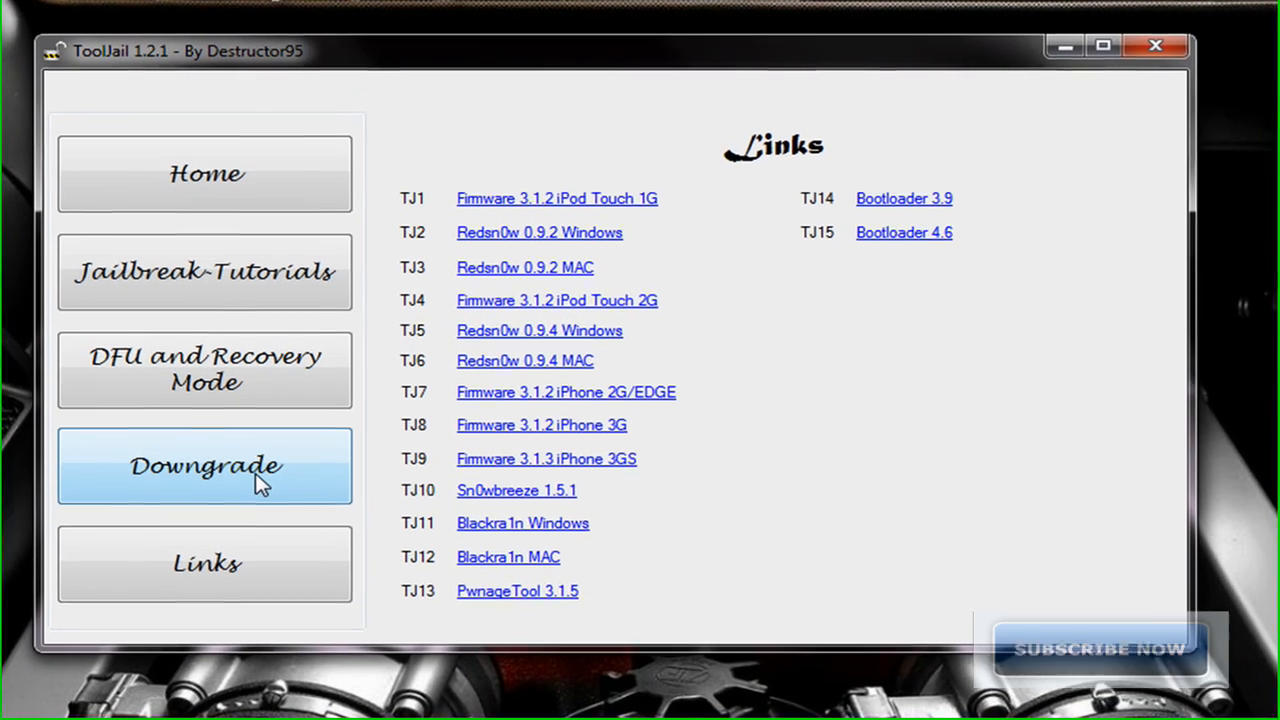
- Show the Downgrade instructions, then the DFU and Recovery Mode page
{"action": "left_click", "coordinate": [258, 486]}
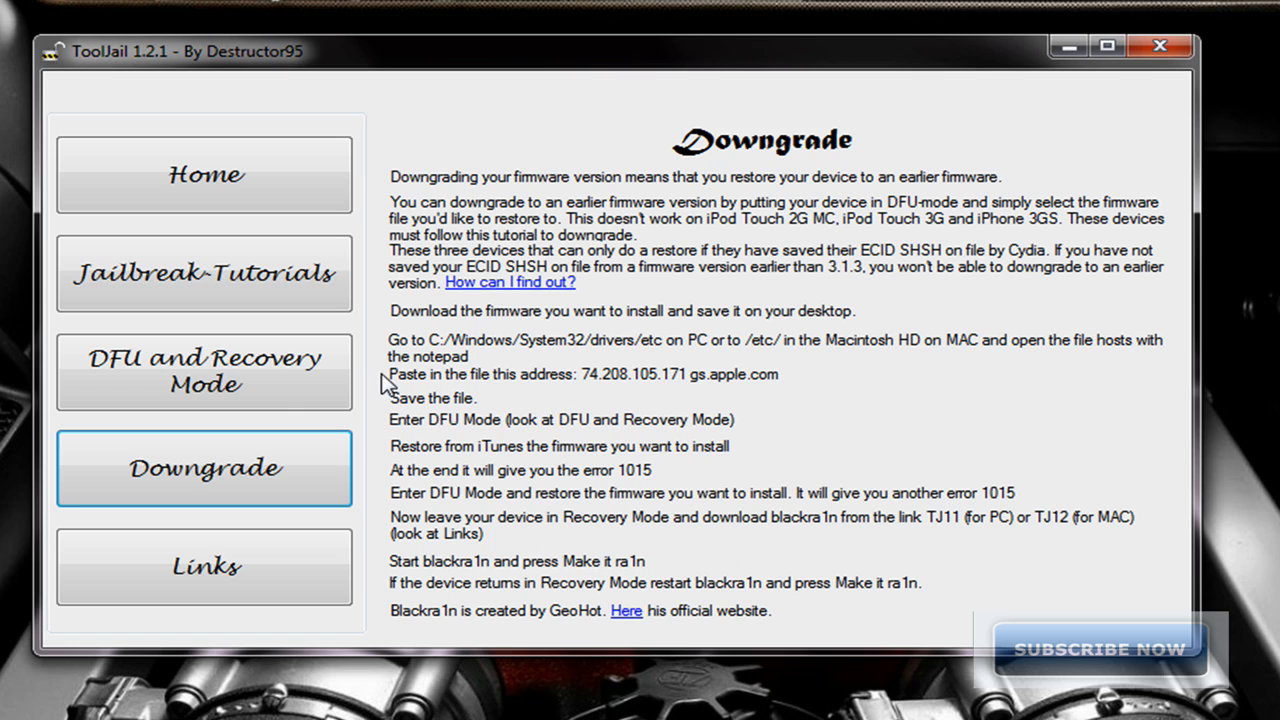
{"action": "left_click", "coordinate": [112, 388]}
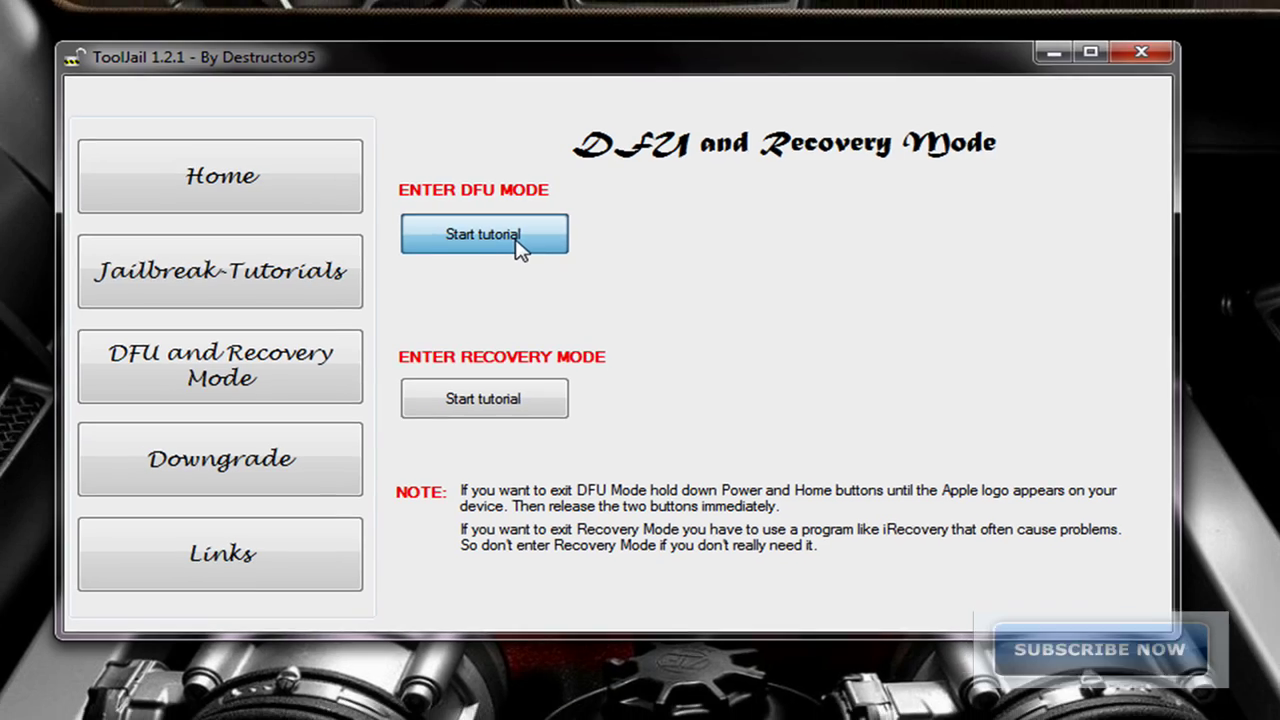
{"action": "left_click", "coordinate": [519, 249]}
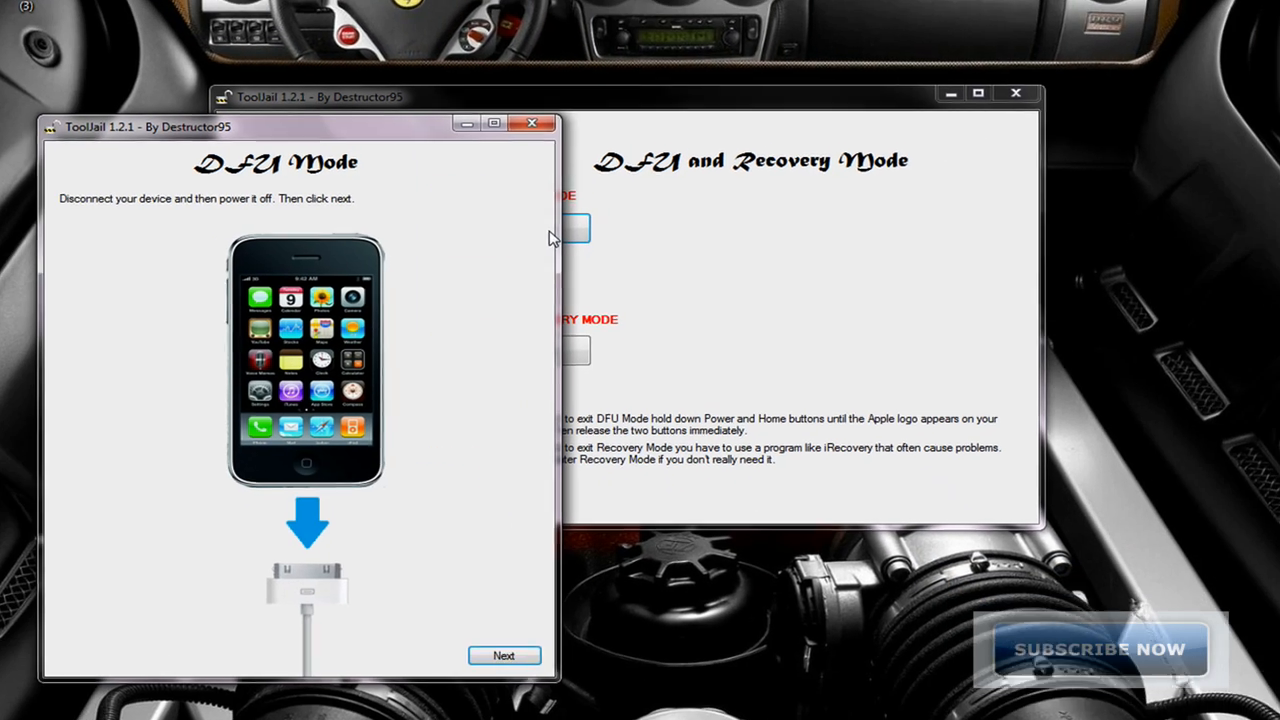
{"action": "left_click", "coordinate": [508, 630]}
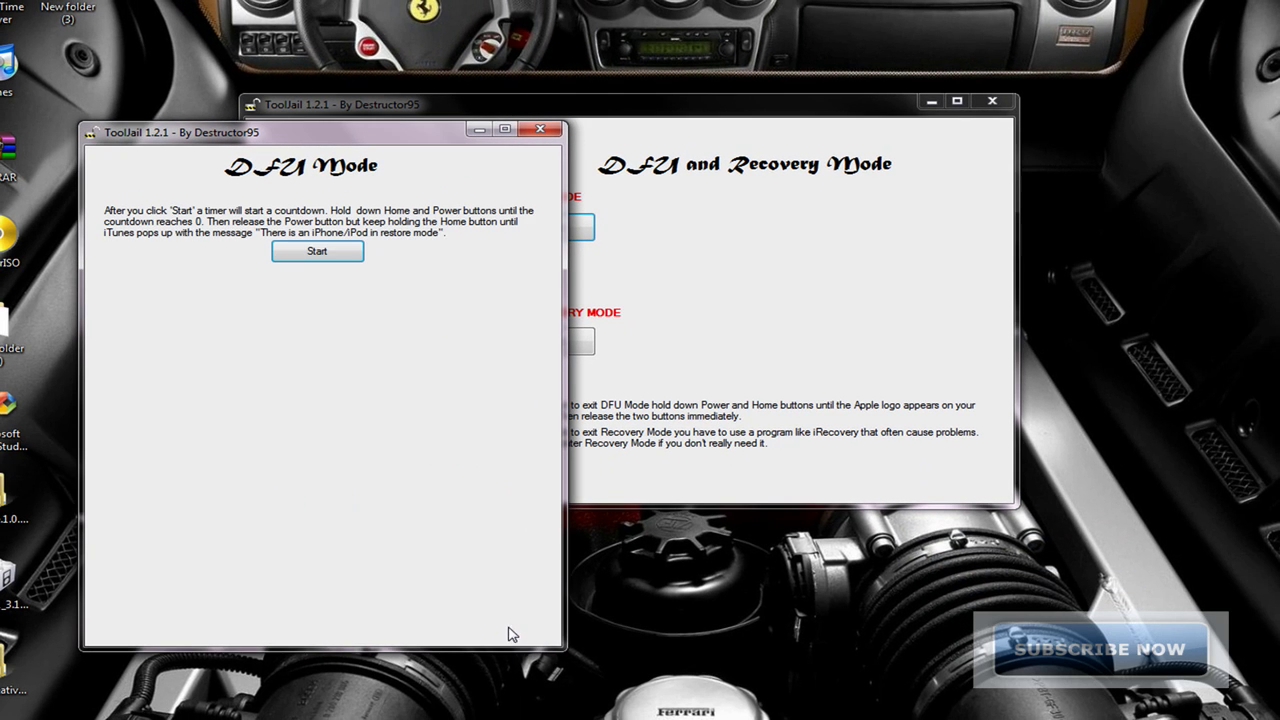
{"action": "left_click", "coordinate": [541, 131]}
{"action": "left_click", "coordinate": [574, 342]}
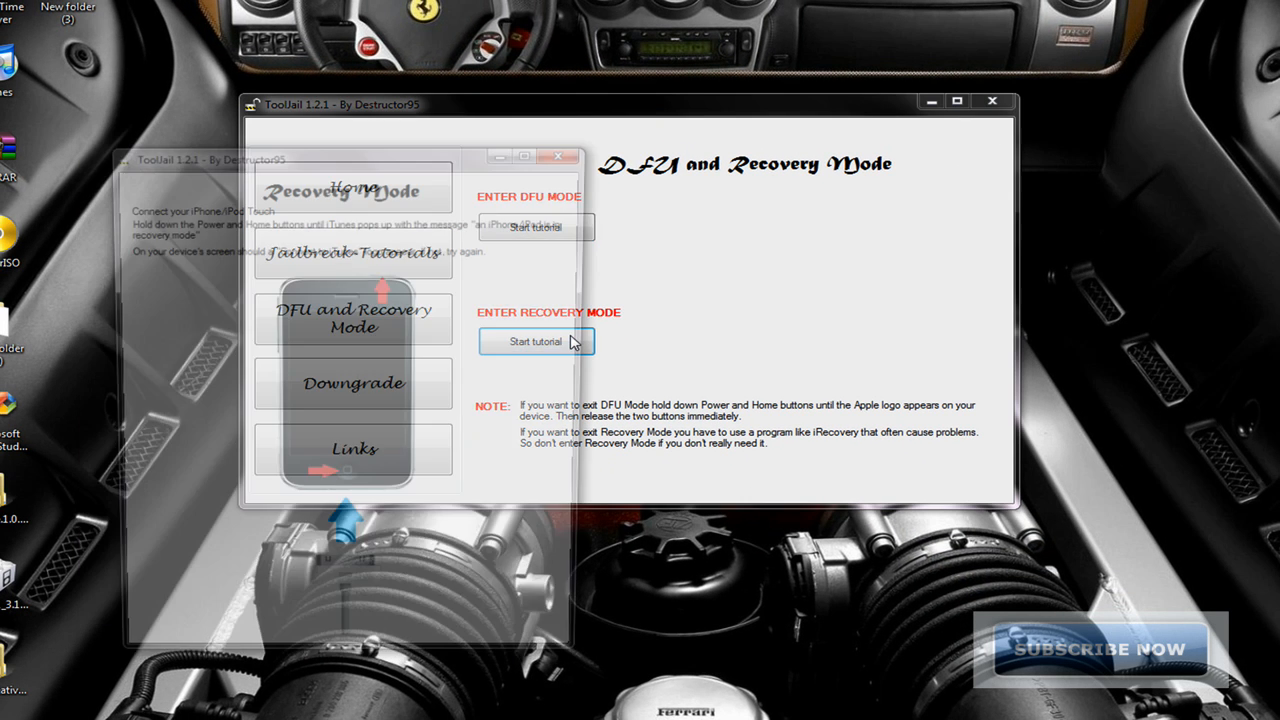
{"action": "left_click", "coordinate": [569, 153]}
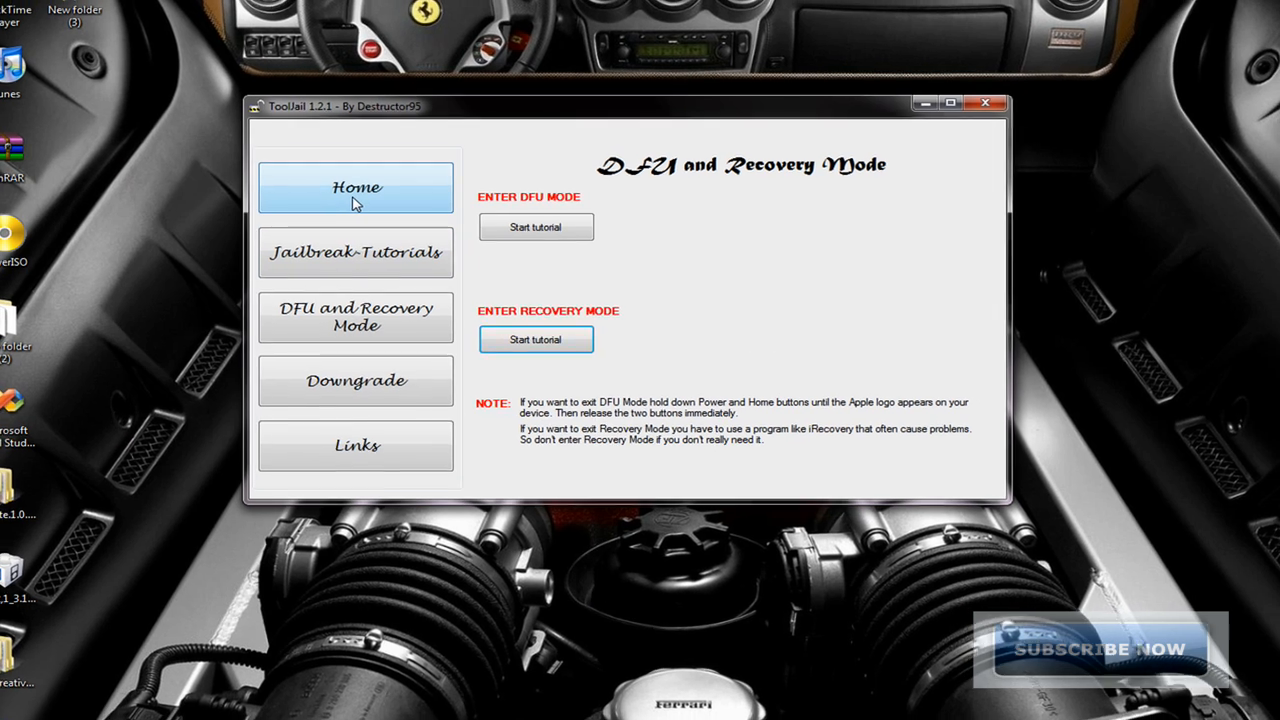
- Return to the ToolJail home page with version 1.2.1 and author credit
{"action": "left_click", "coordinate": [352, 200]}
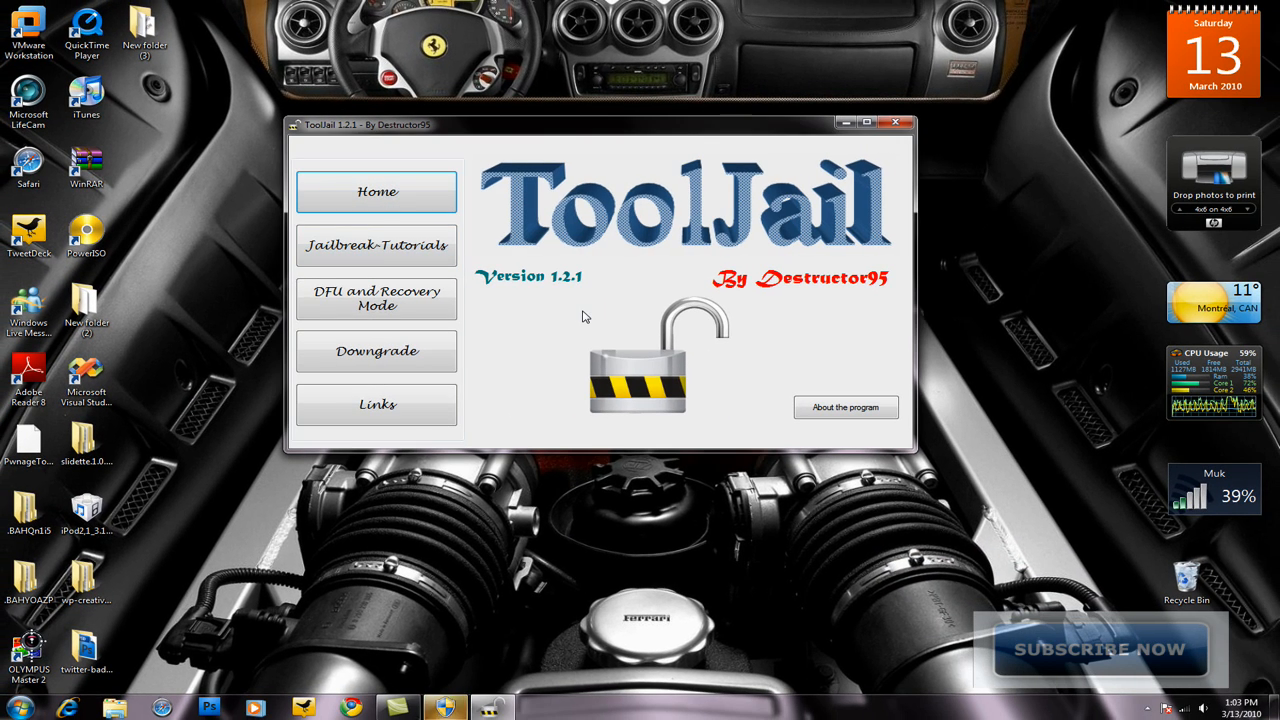